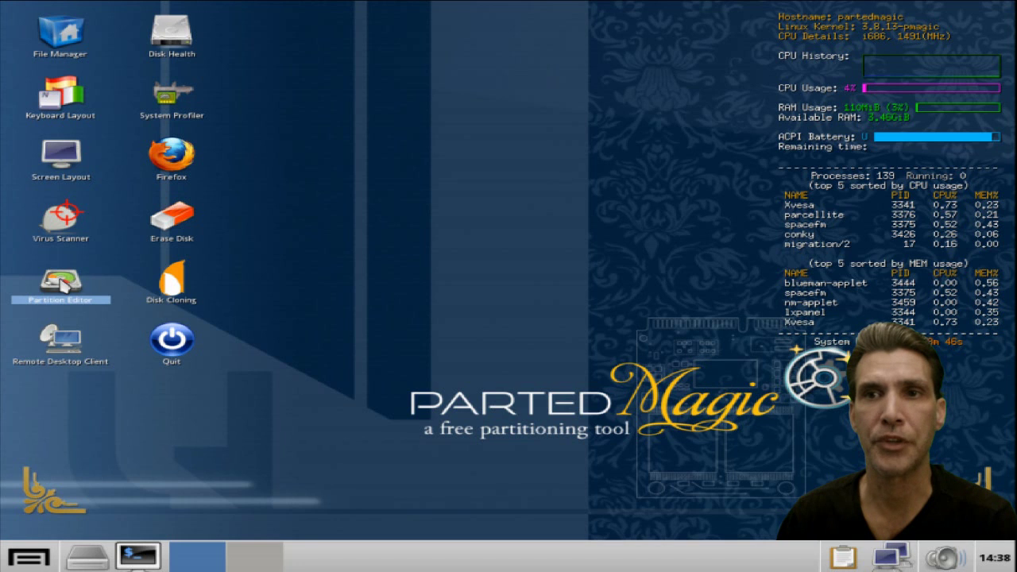
Launch GParted, move and close it, then bring up the System Tools applications menu
double_click(64, 286)
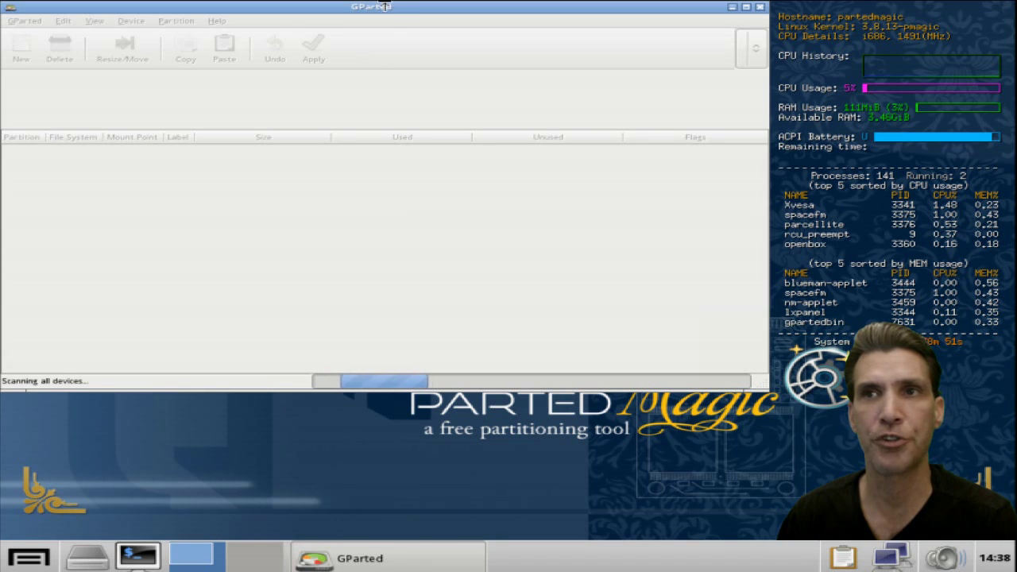
left_click_drag(386, 7, 497, 65)
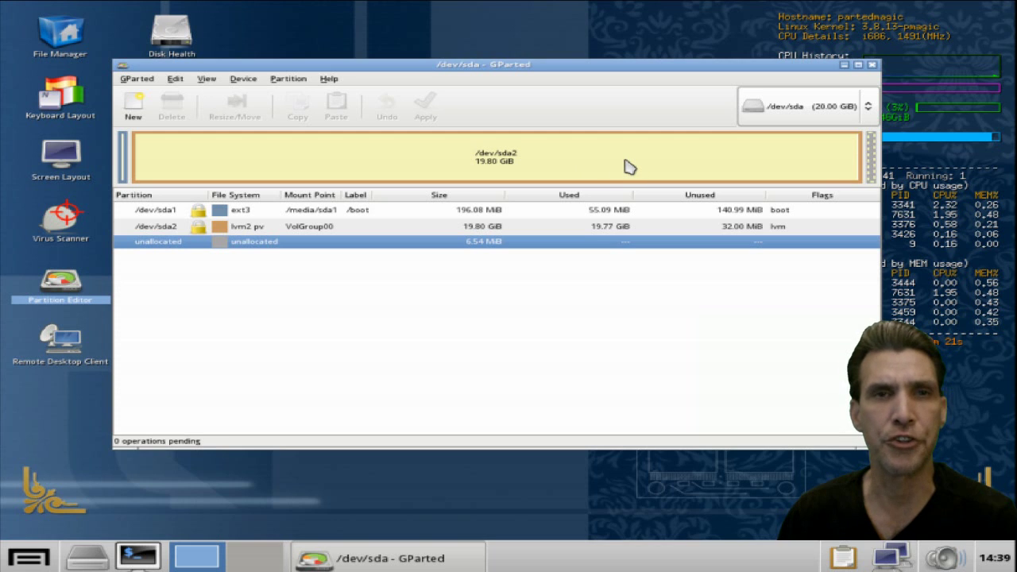
left_click(872, 64)
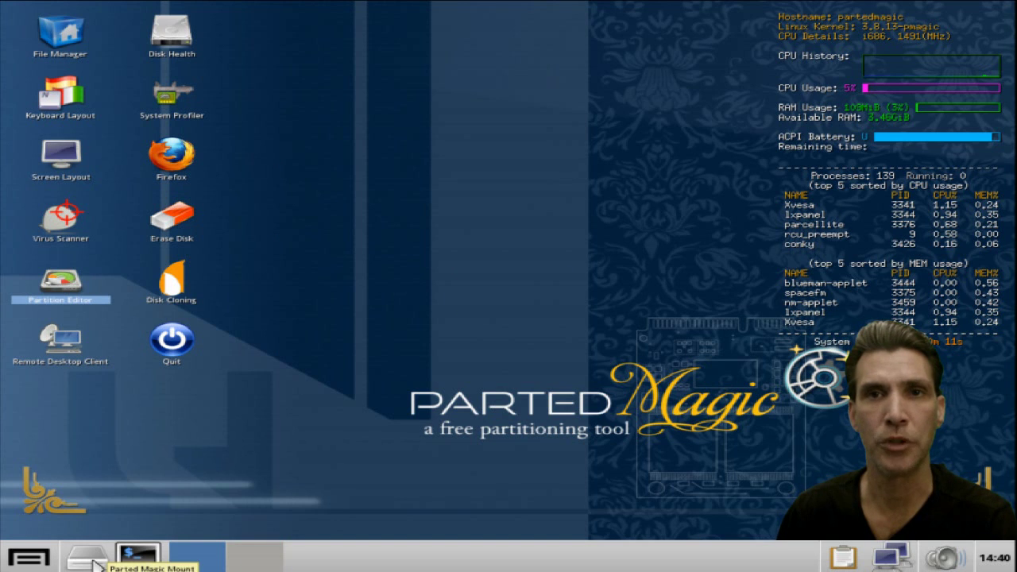
left_click(26, 559)
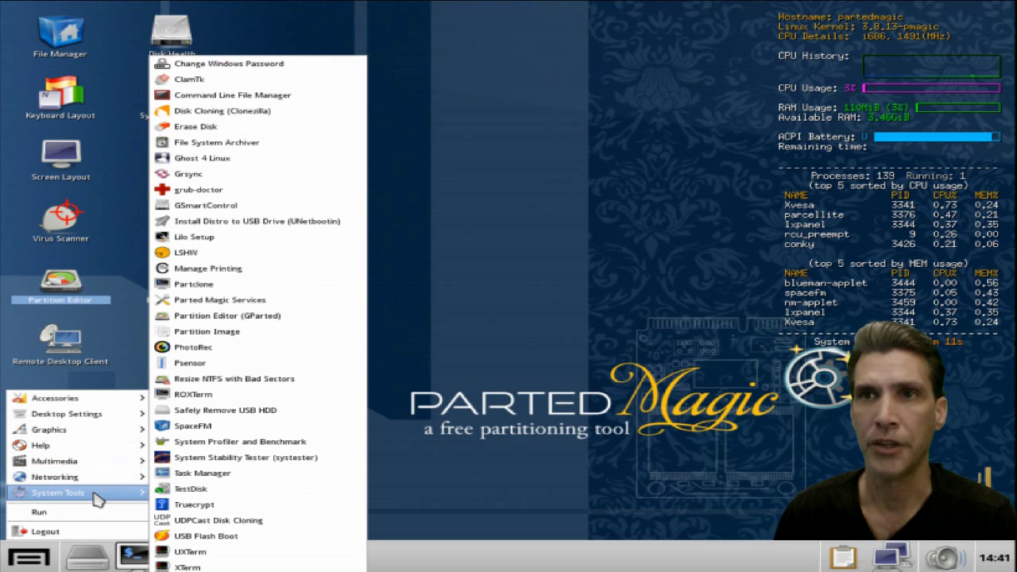
mouse_move(57, 493)
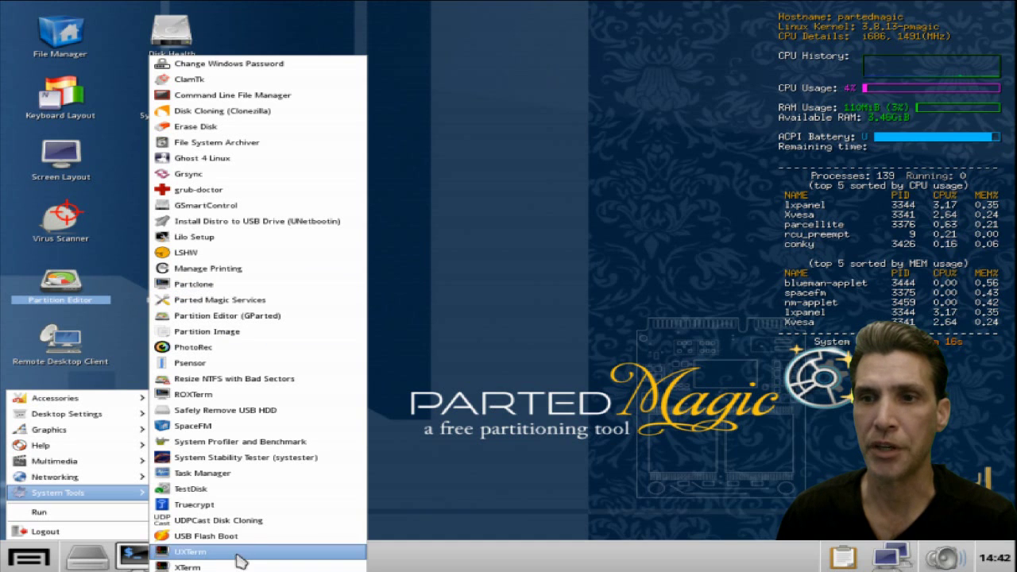
left_click(473, 81)
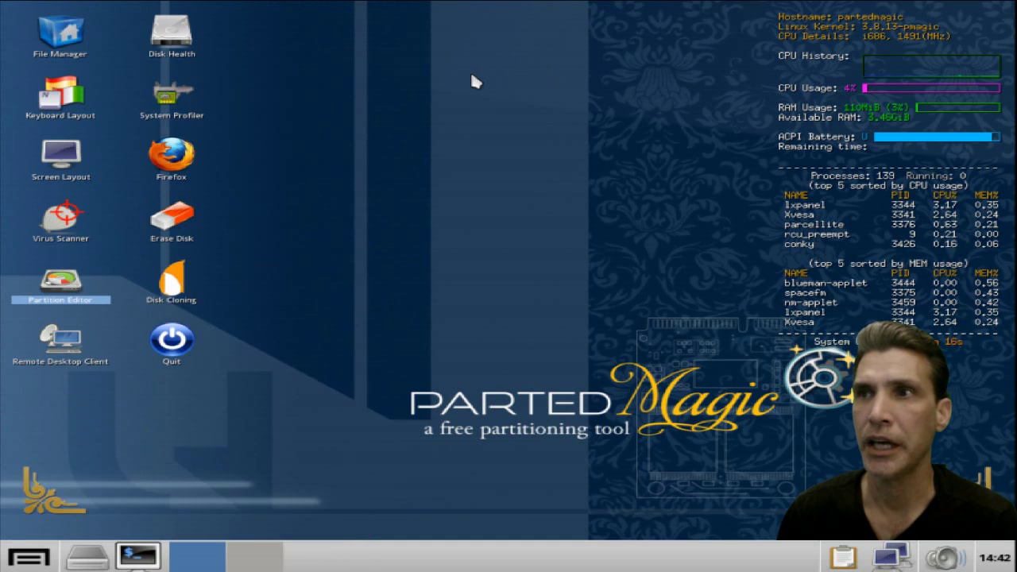